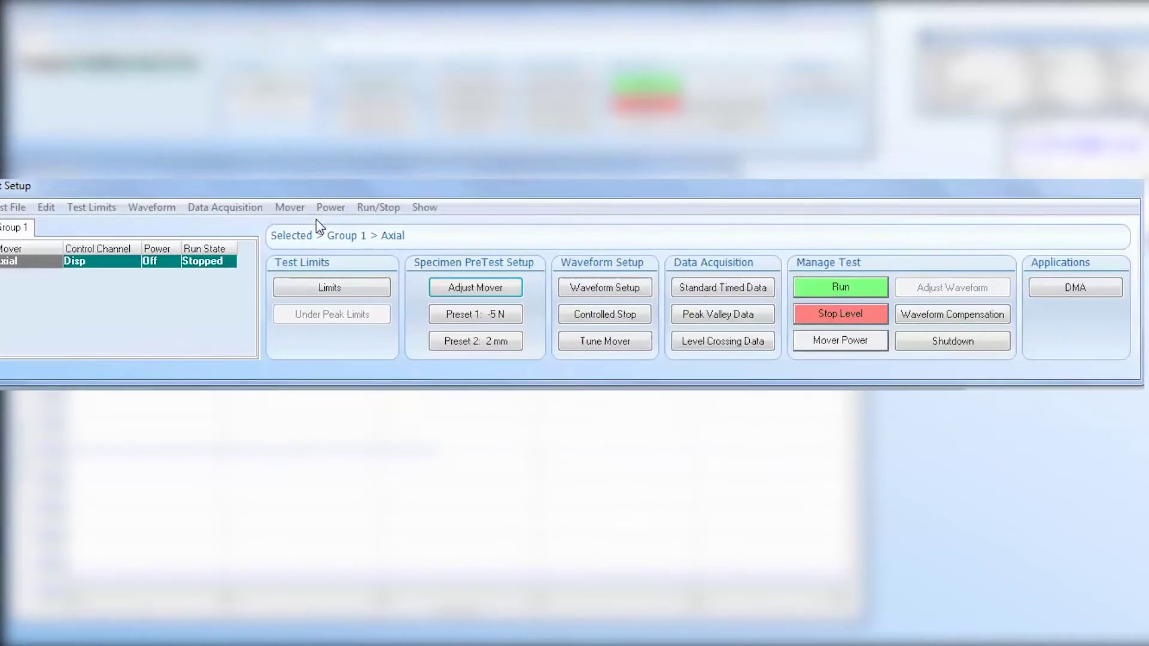
Reset the PID tuning values for the Axial Disp channel in Manual Tune Mode.
click(239, 26)
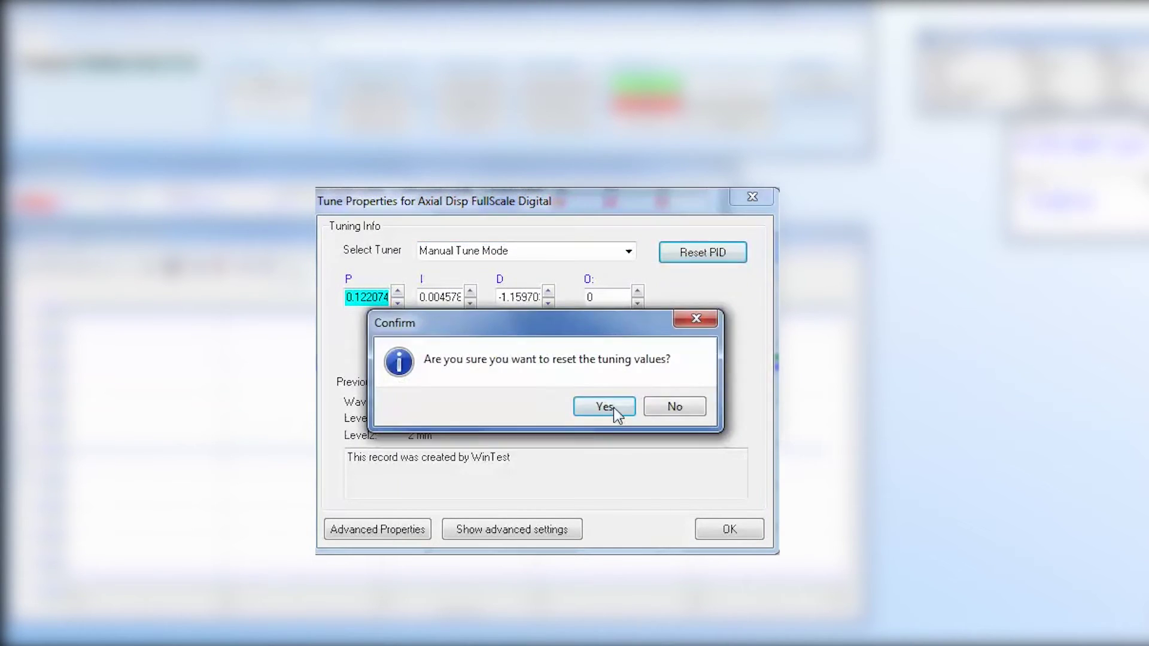
click(612, 409)
click(440, 298)
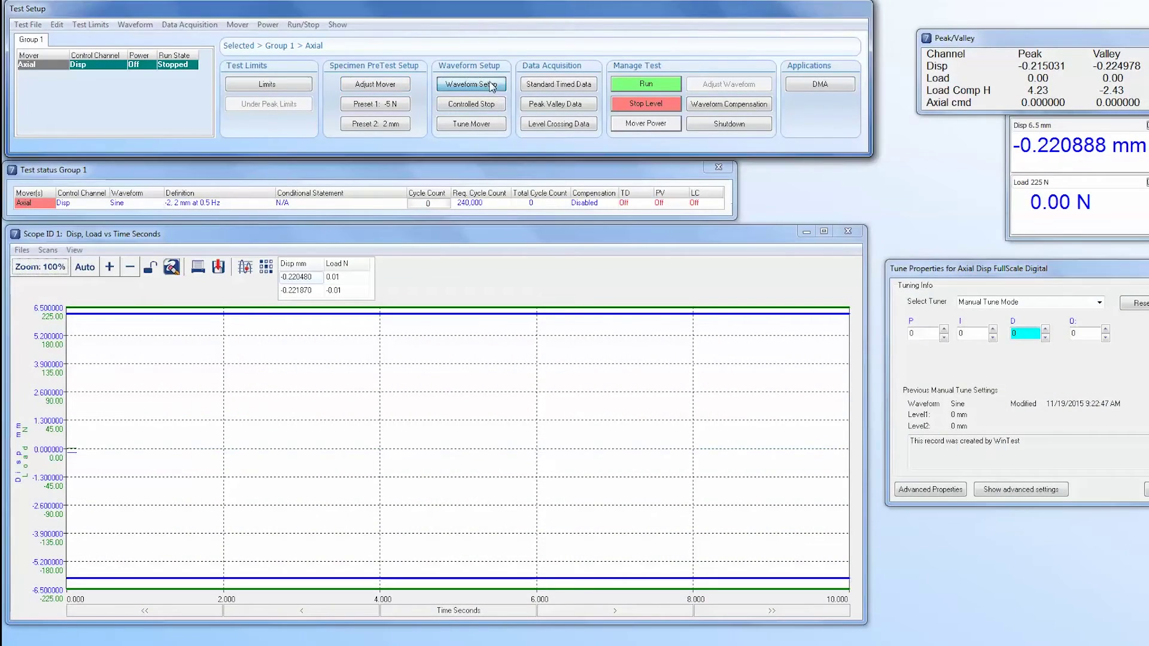
Set up a square waveform controlled by Disp, with levels -3 and 3 mm, 1 Hz frequency and 999,999 cycles.
click(492, 87)
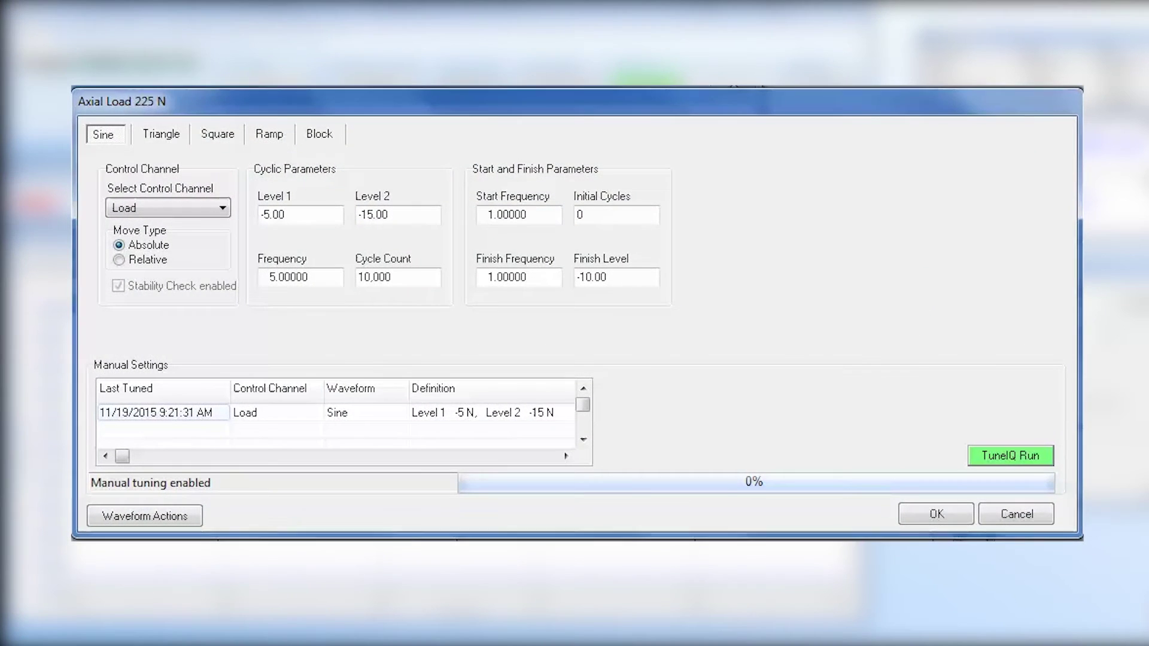
click(221, 137)
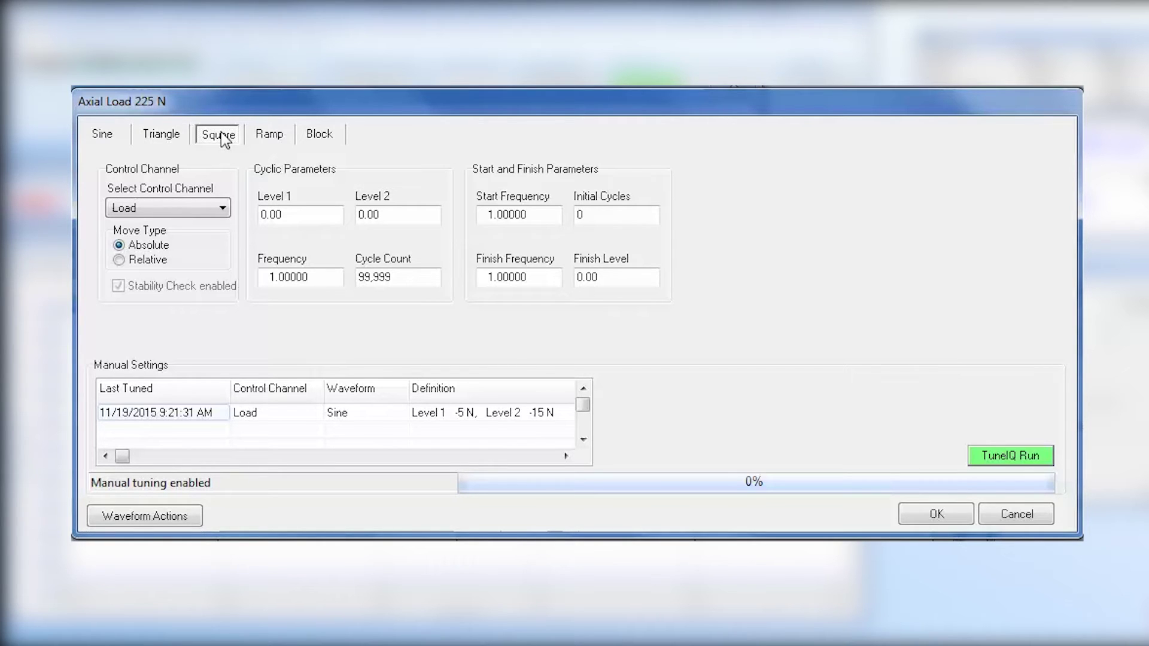
click(209, 209)
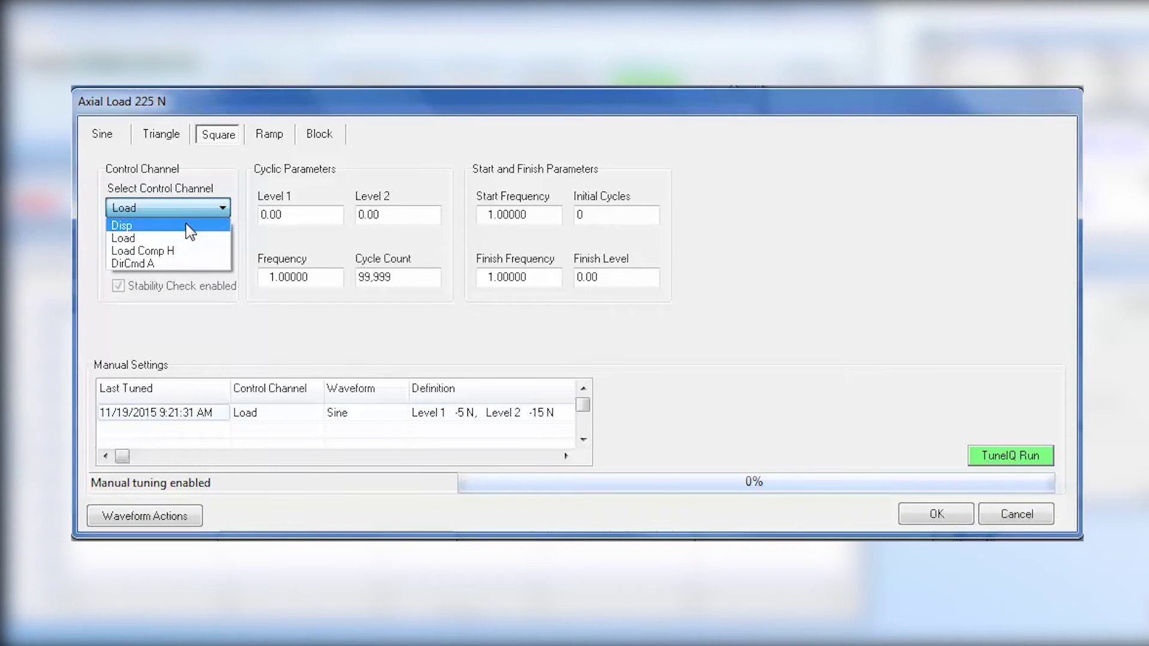
click(186, 225)
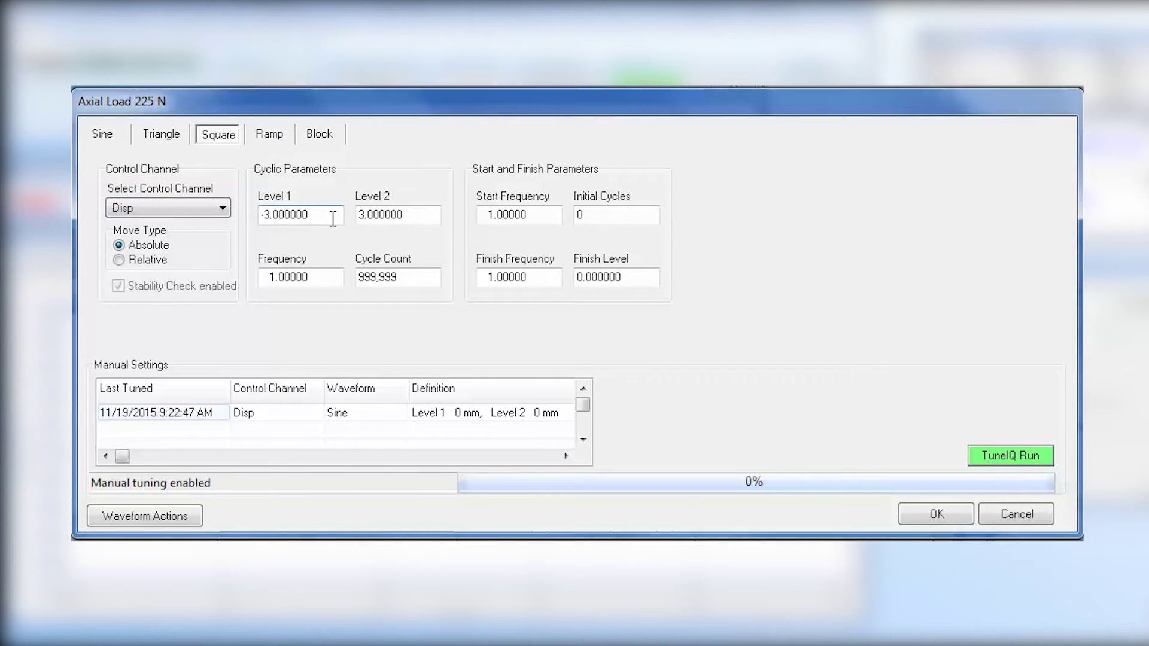
click(333, 218)
click(414, 279)
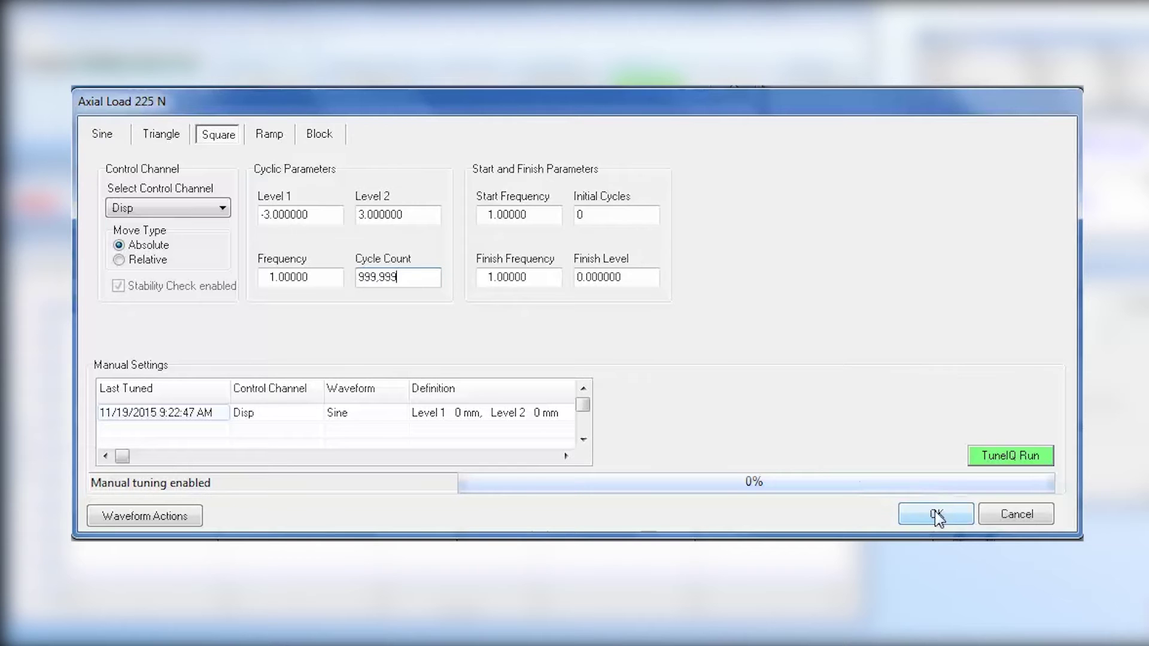
click(958, 516)
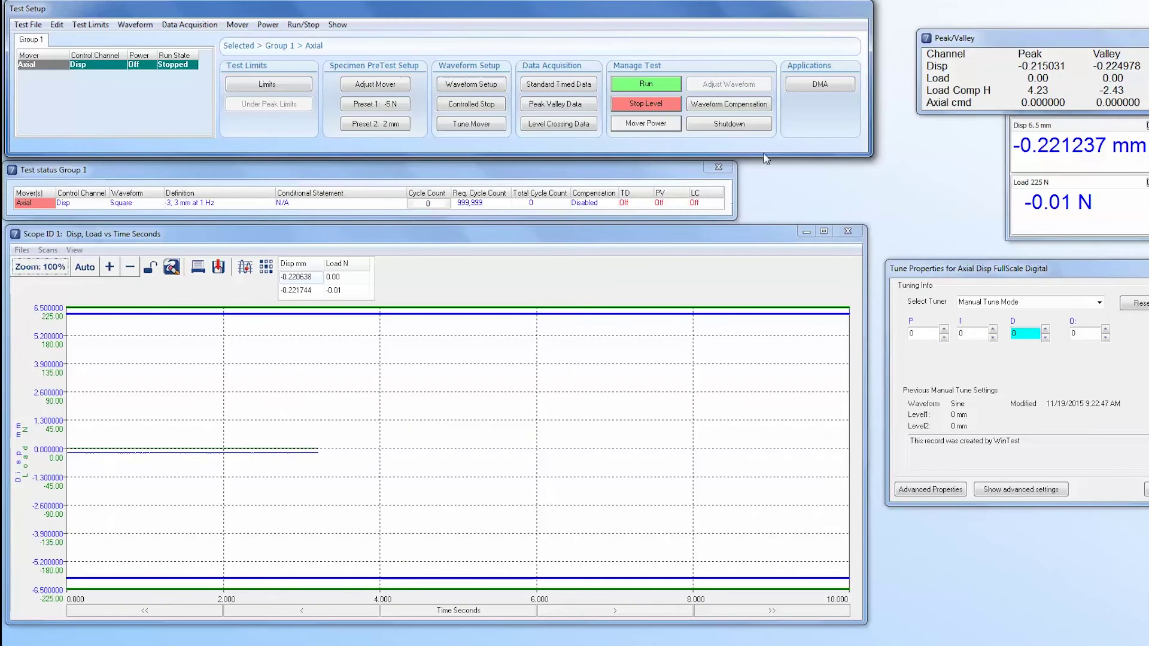
Keep waveform compensation disabled and configure the scope channels to plot Disp and Axial cmd against time.
click(741, 105)
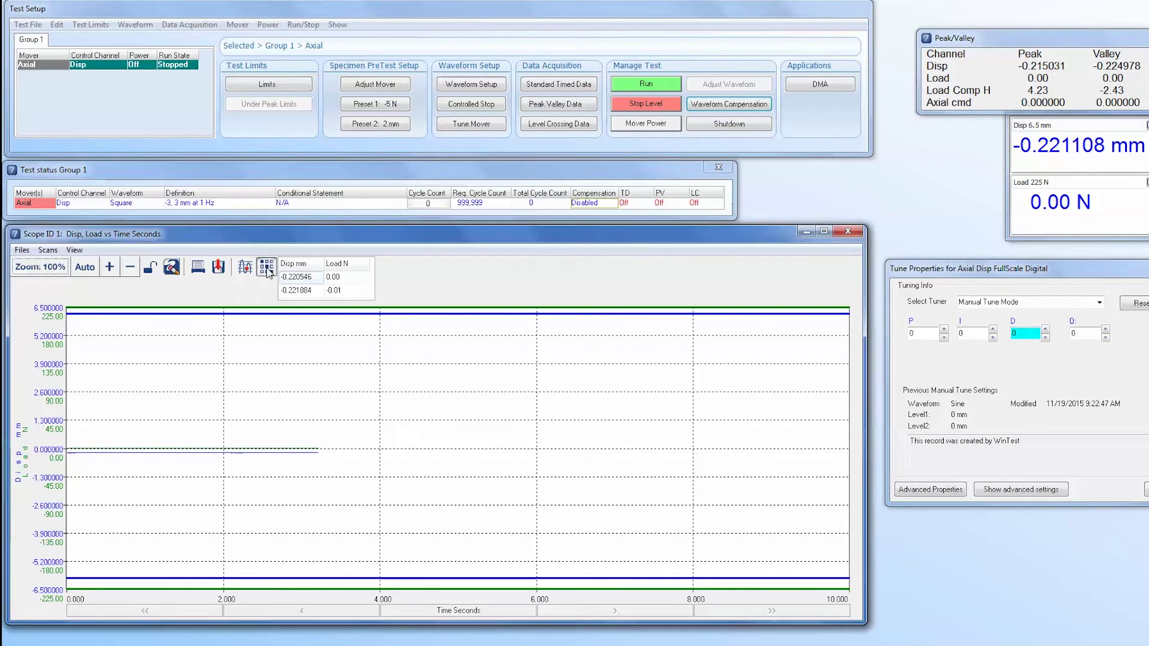
click(266, 268)
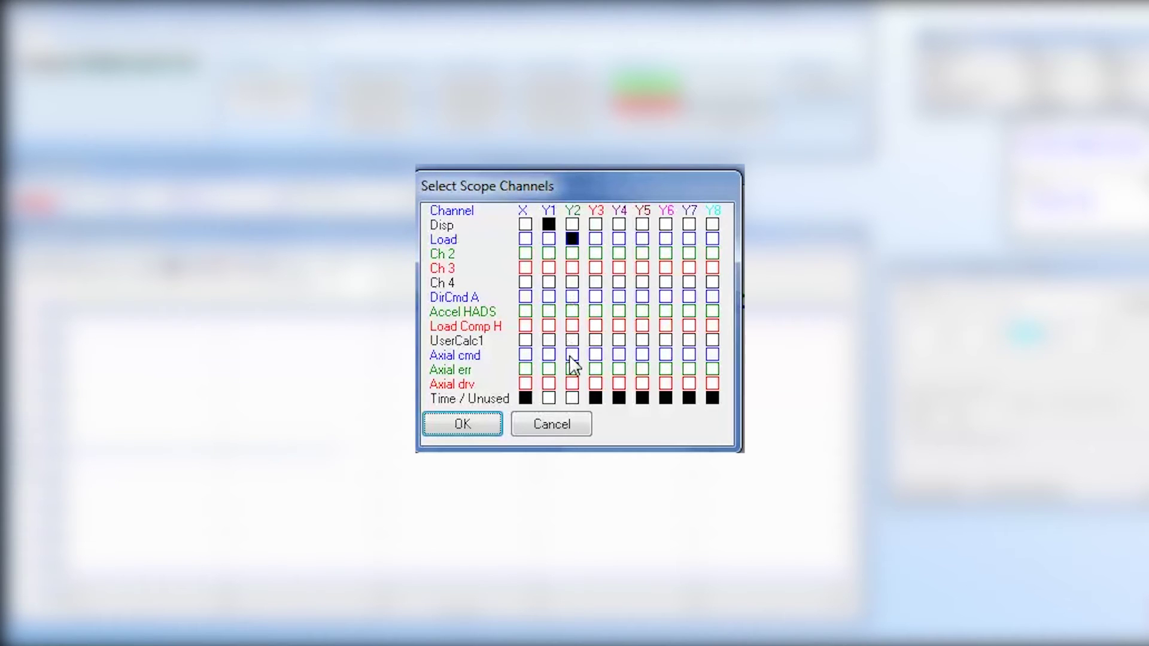
click(480, 427)
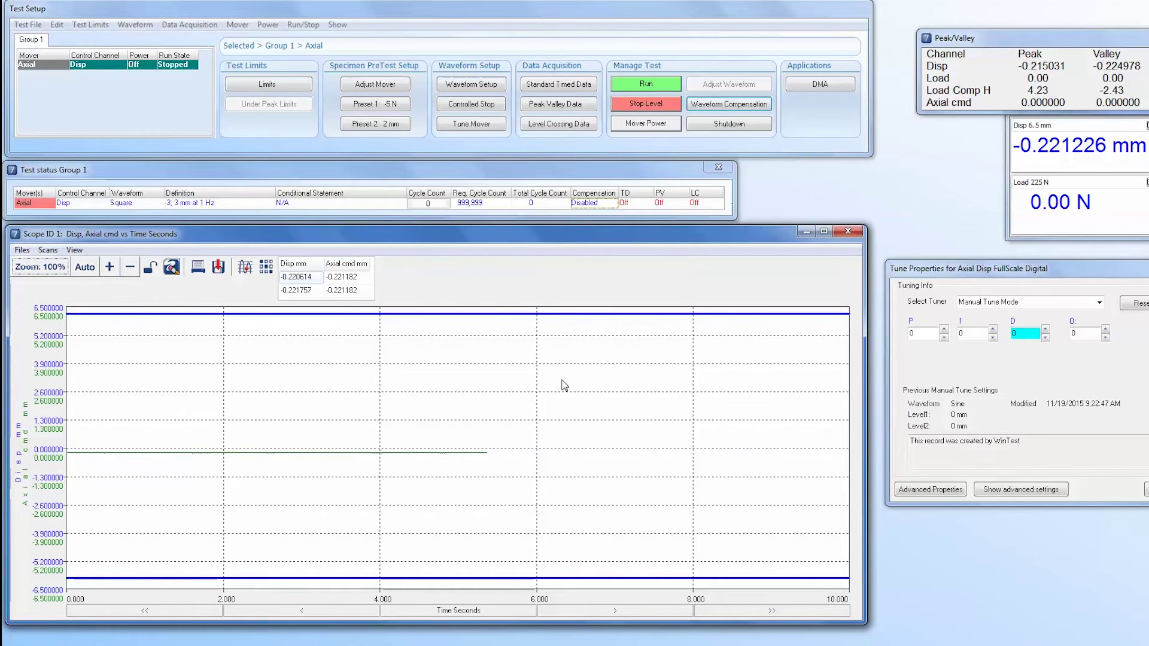
Turn on the Axial mover's power and run the square waveform test with Zero Start.
click(644, 126)
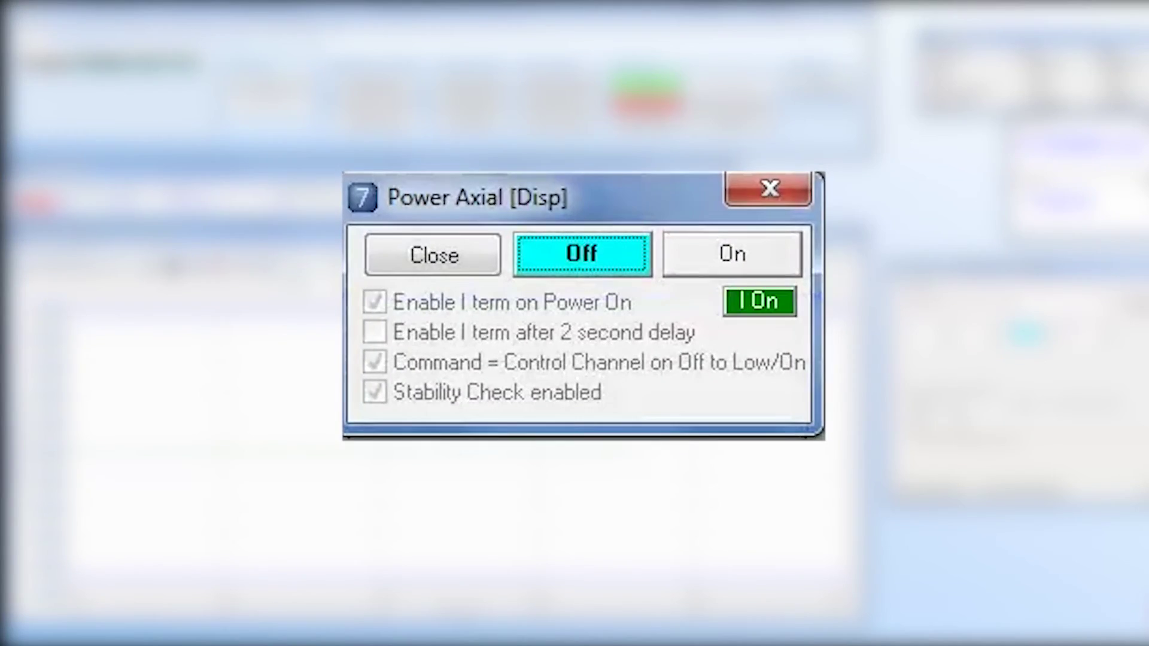
click(712, 263)
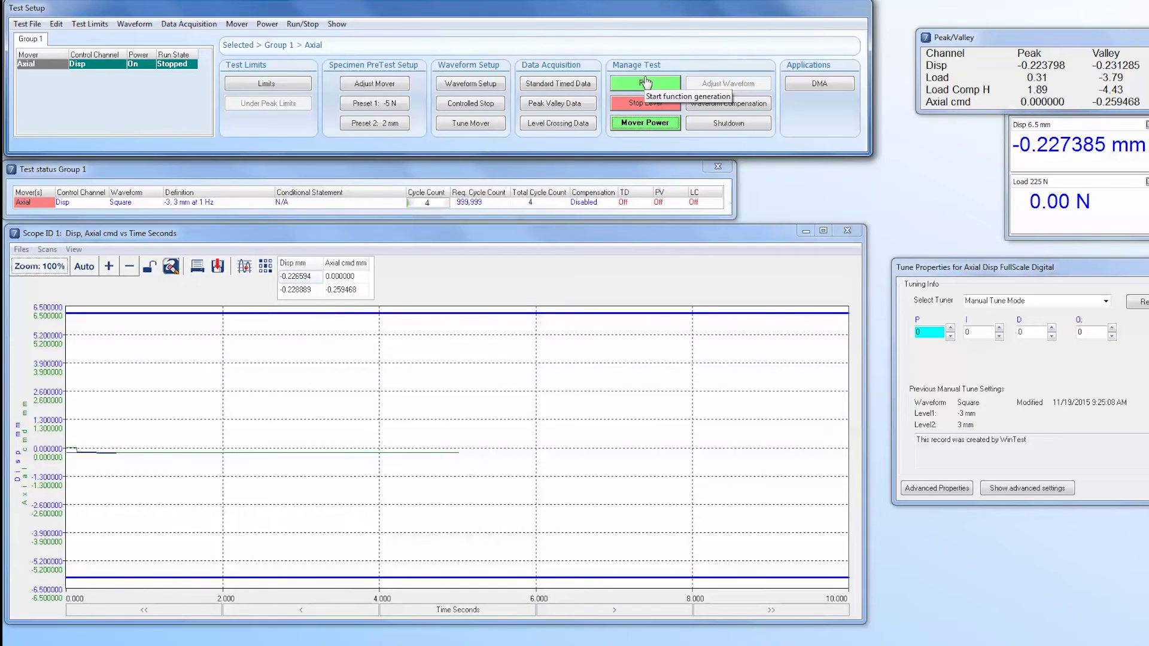
click(645, 83)
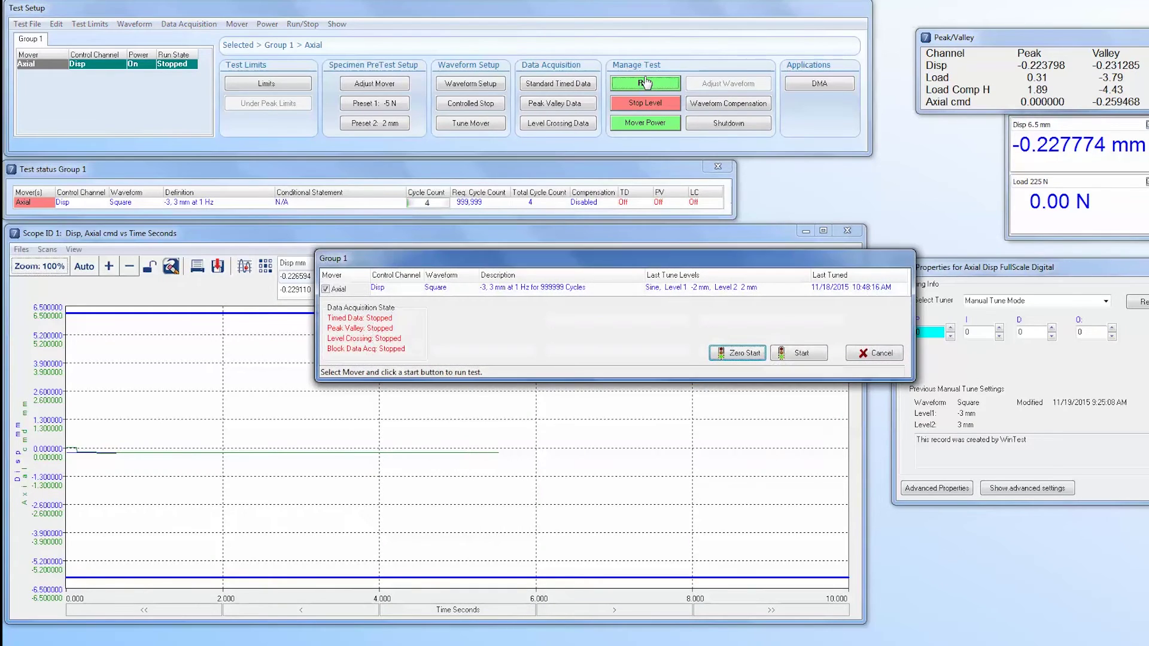
click(744, 356)
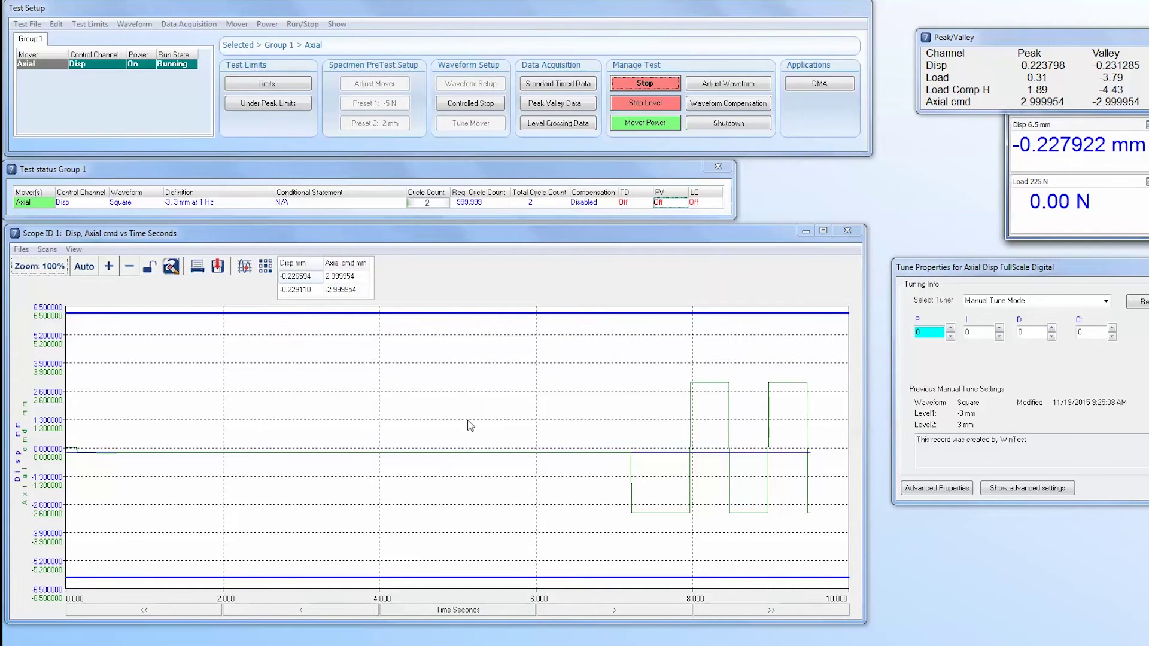
Raise the P gain to 0.030518, and step the D gain down to -0.45777 to damp the ringing.
click(361, 619)
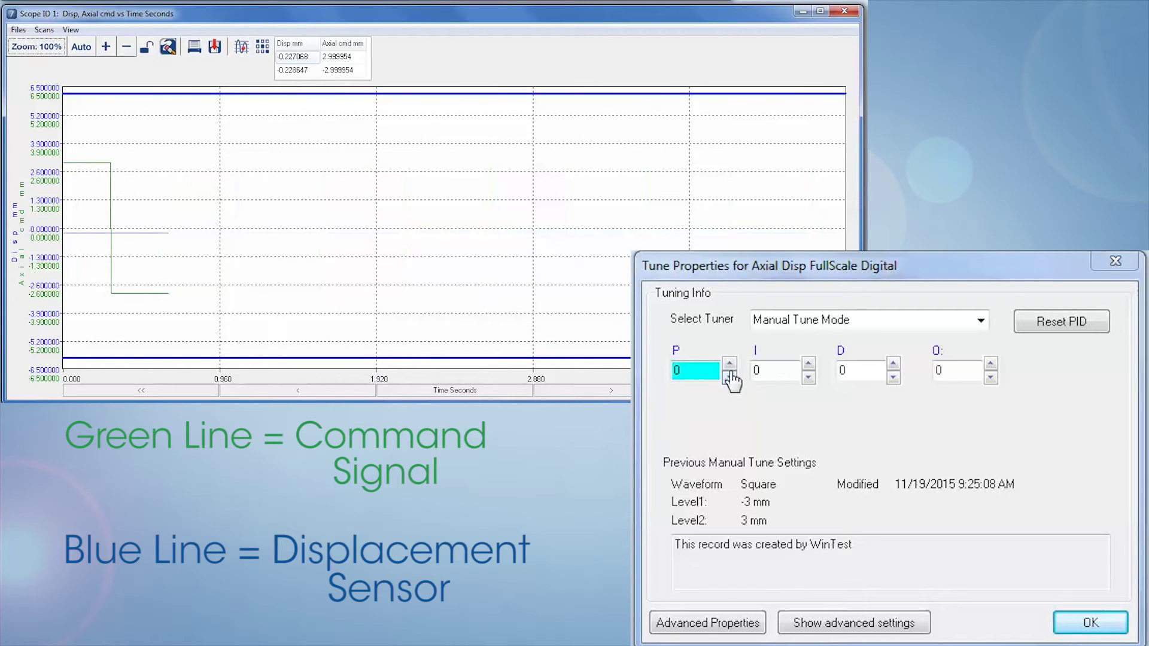
click(730, 364)
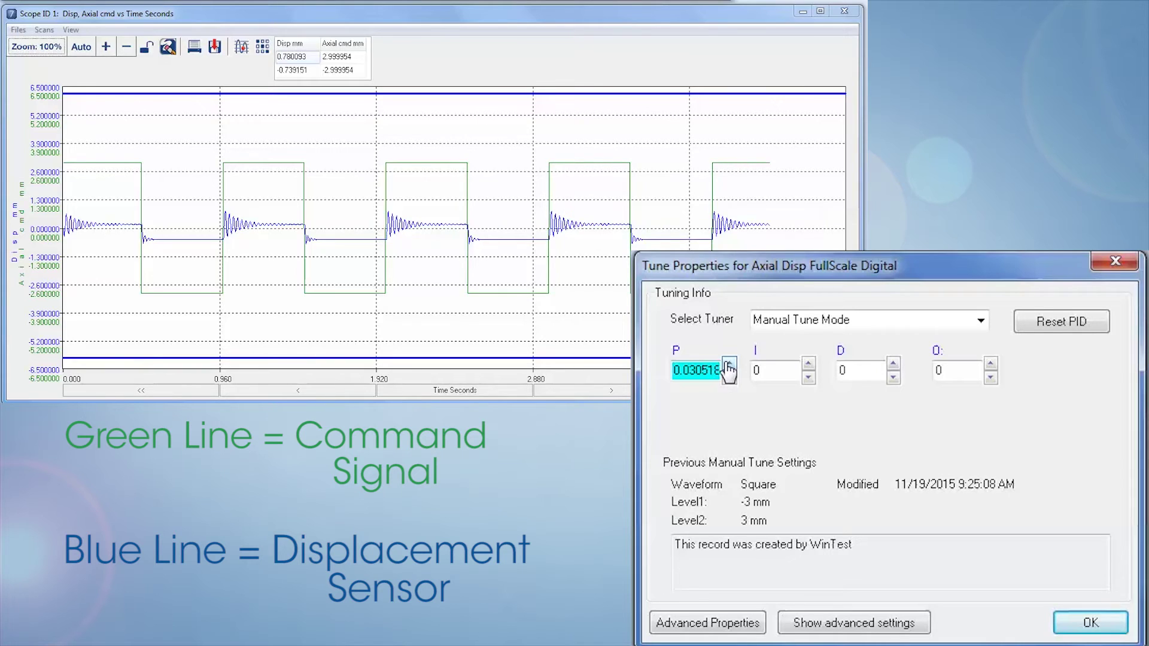
click(894, 378)
click(893, 378)
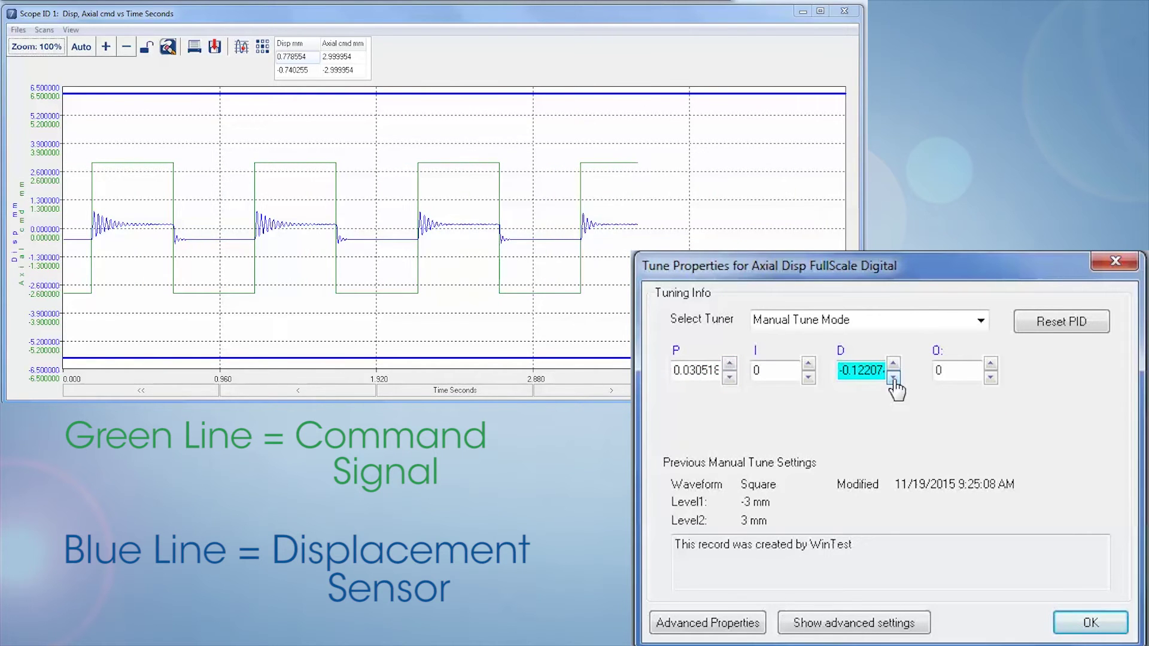
click(893, 377)
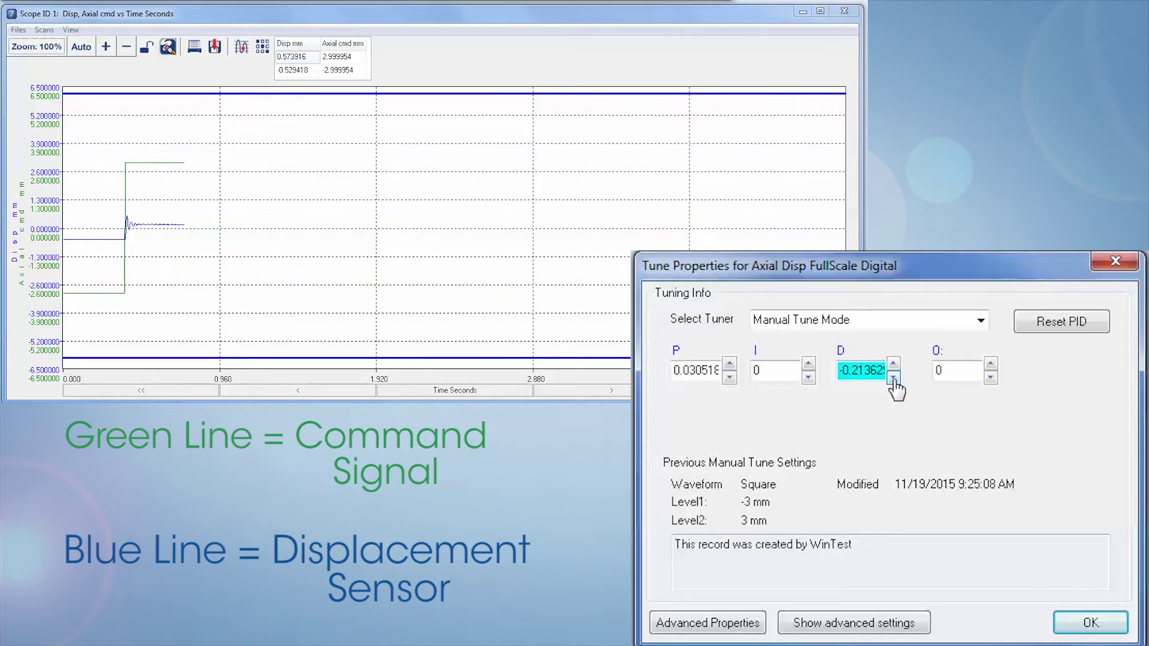
click(894, 378)
click(894, 378)
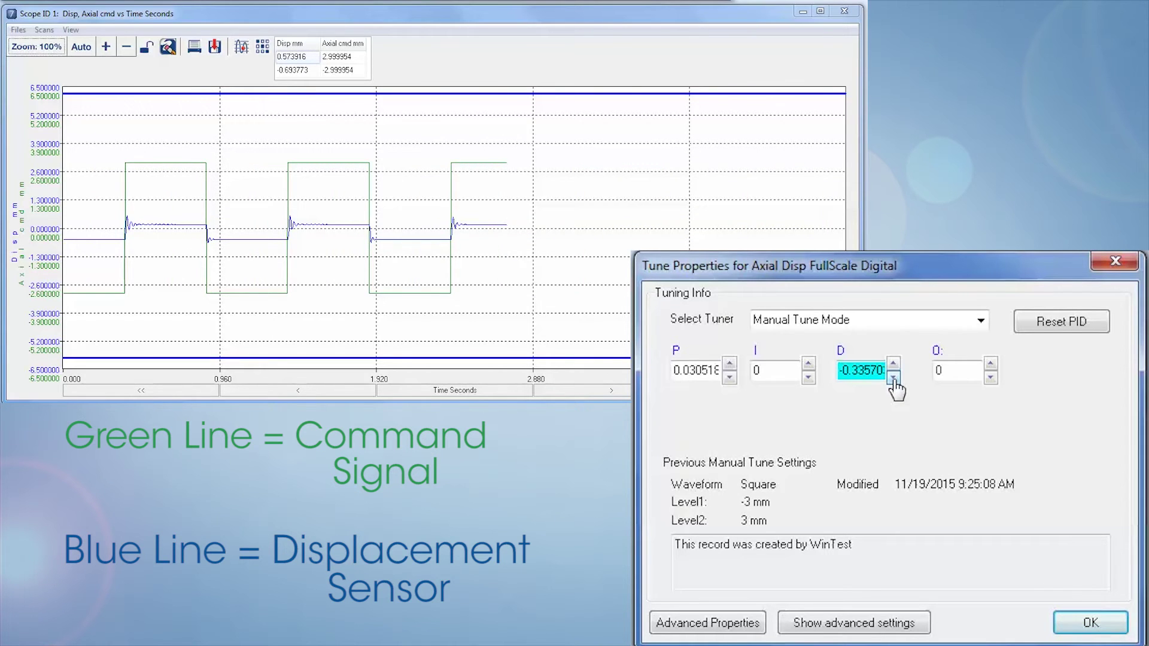
click(893, 378)
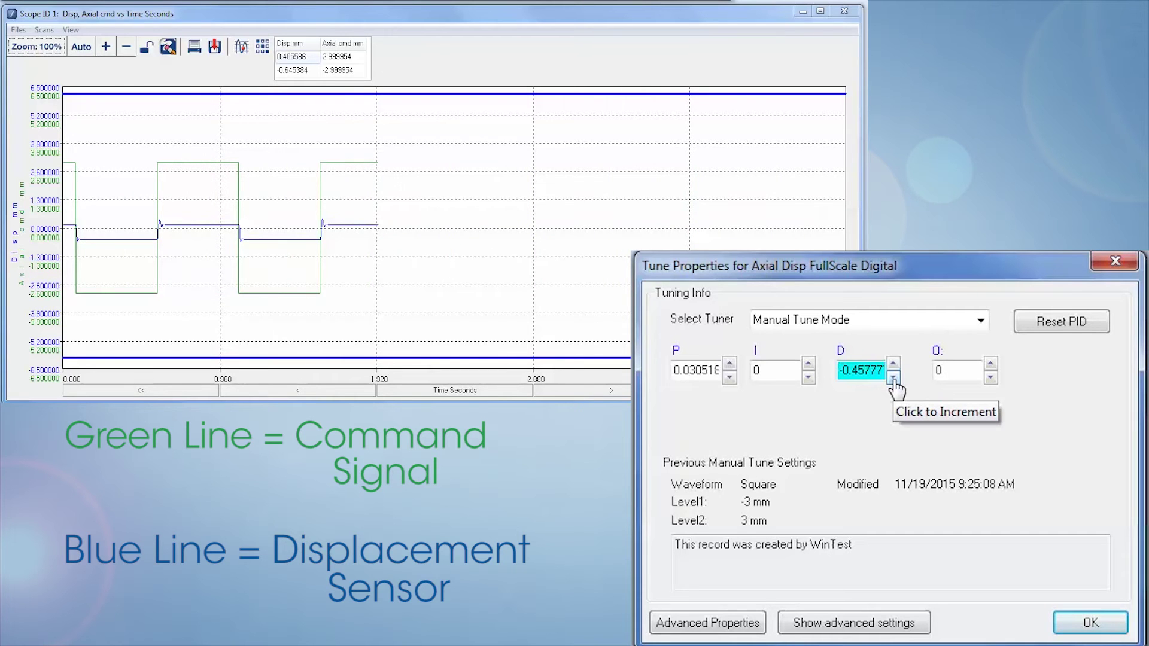
Increase the P gain to 0.091555 and step the D gain down to about -0.8545.
click(729, 364)
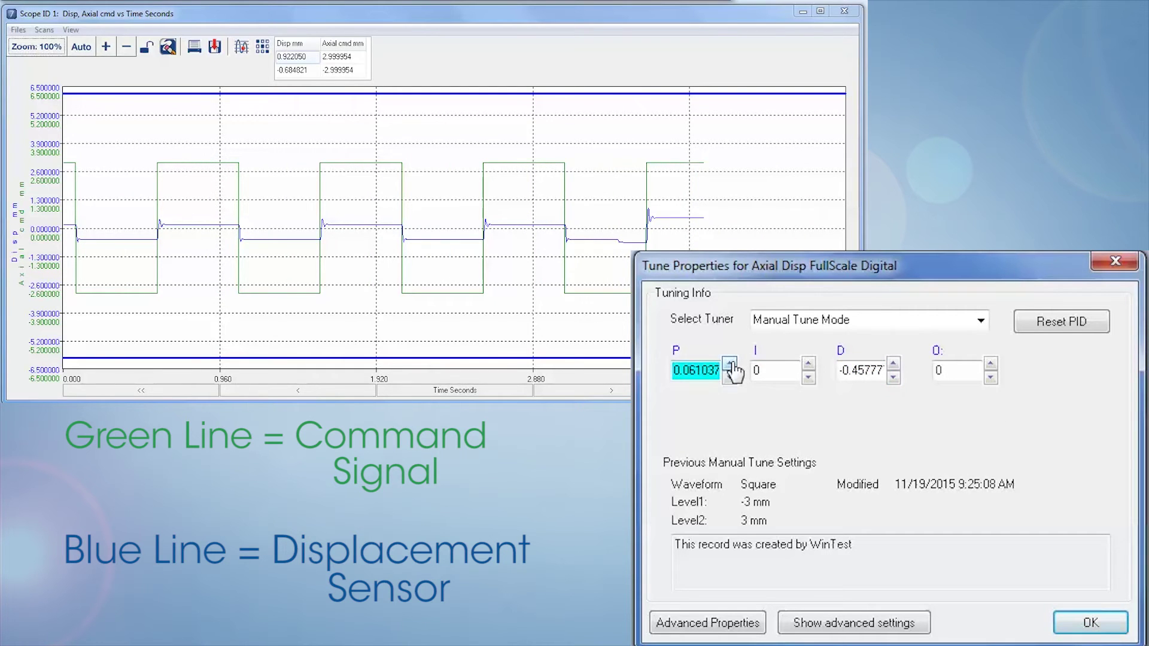
click(731, 365)
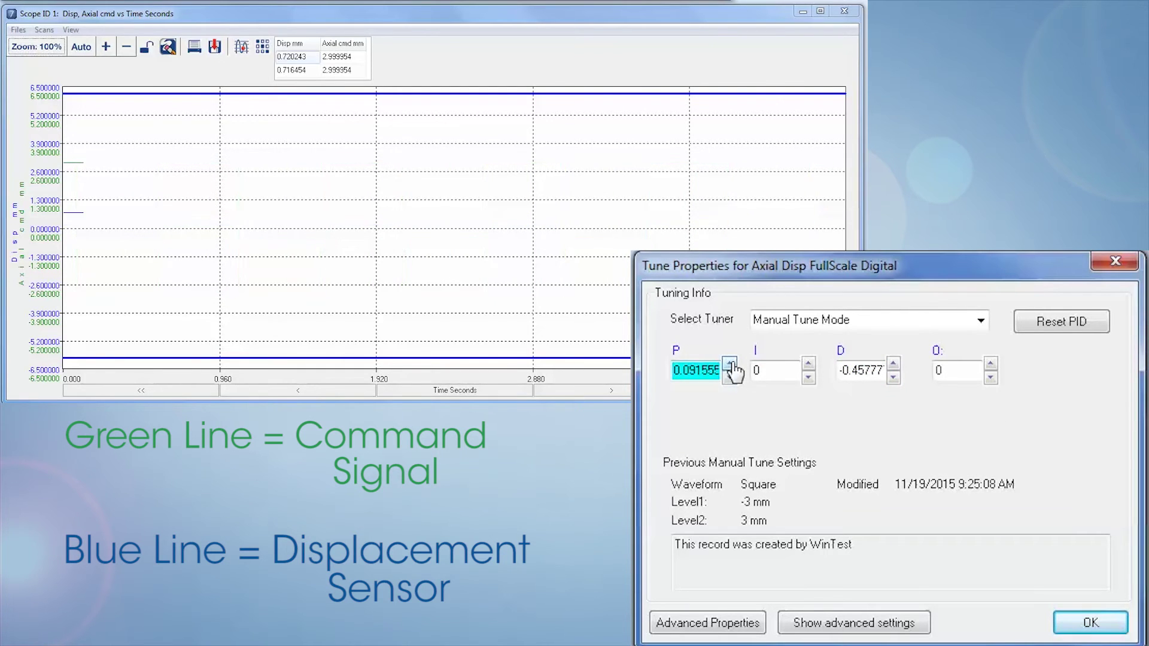
click(893, 378)
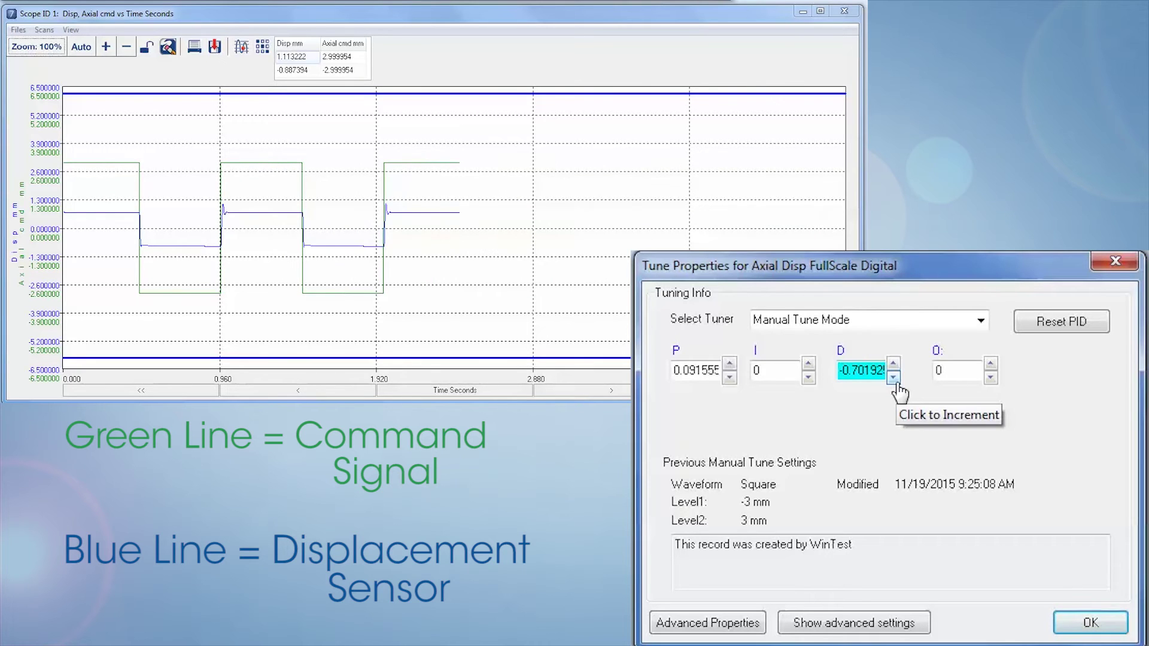
click(896, 383)
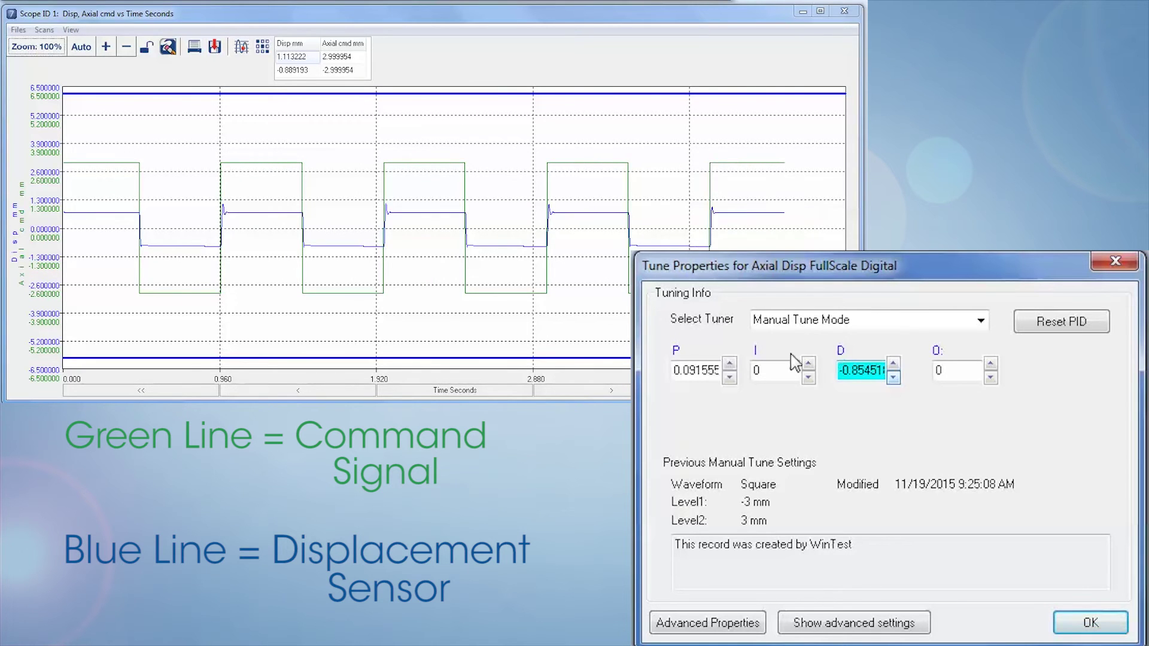
Increase the P gain to 0.152592 and step the D gain down to about -1.0681.
click(730, 363)
click(730, 363)
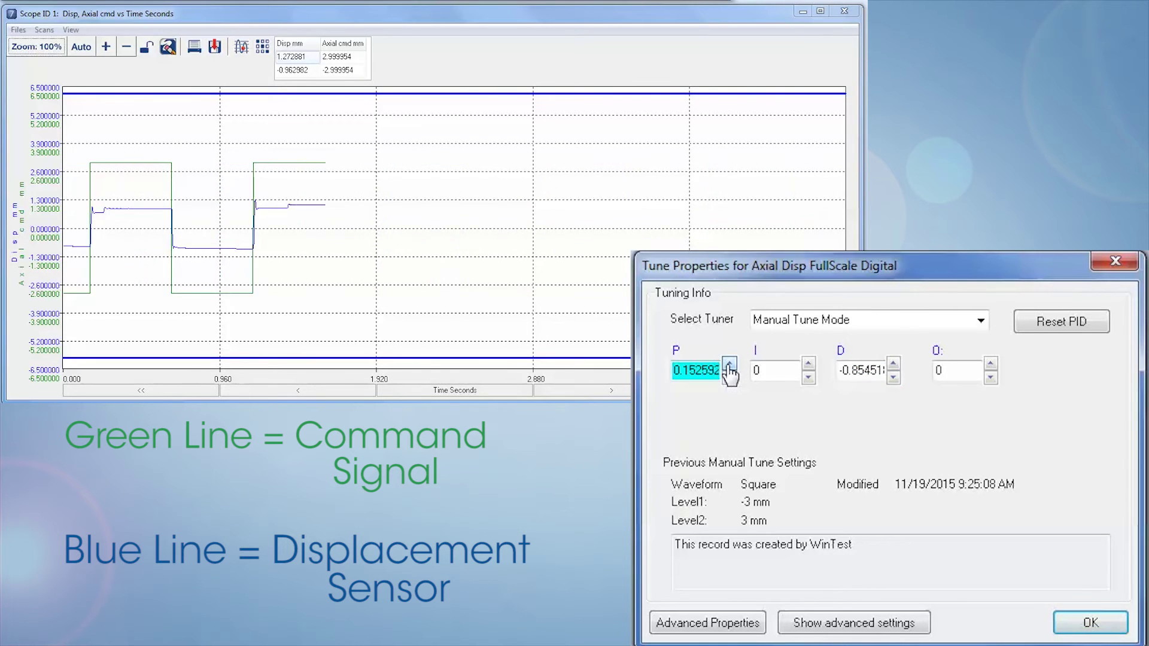
click(893, 377)
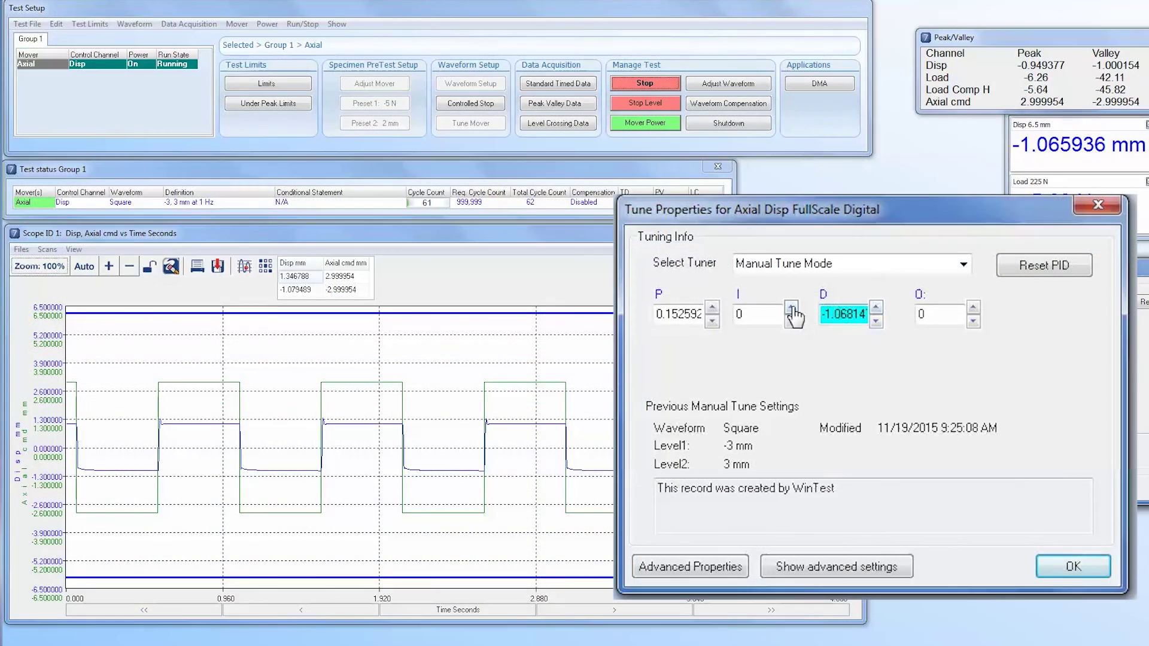
Increase the I gain in small increments to 0.00885 while the square wave runs.
click(791, 307)
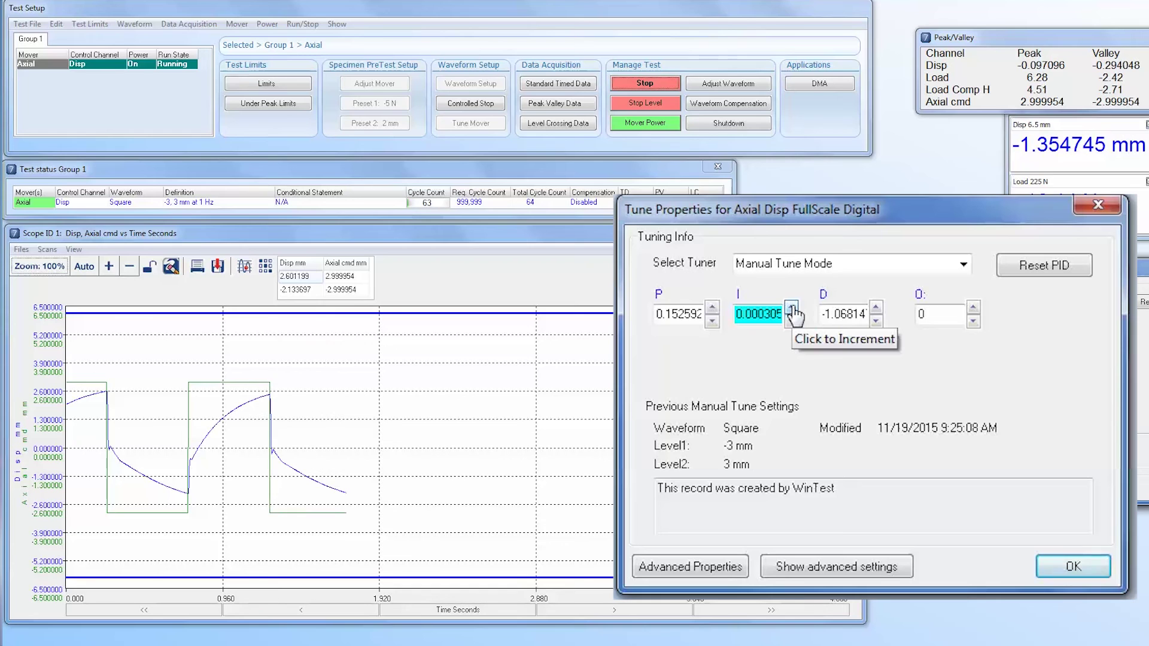
click(792, 308)
click(791, 308)
click(792, 307)
click(792, 308)
click(792, 308)
click(792, 307)
click(792, 307)
click(792, 308)
click(791, 308)
click(792, 308)
click(792, 308)
click(792, 308)
click(792, 308)
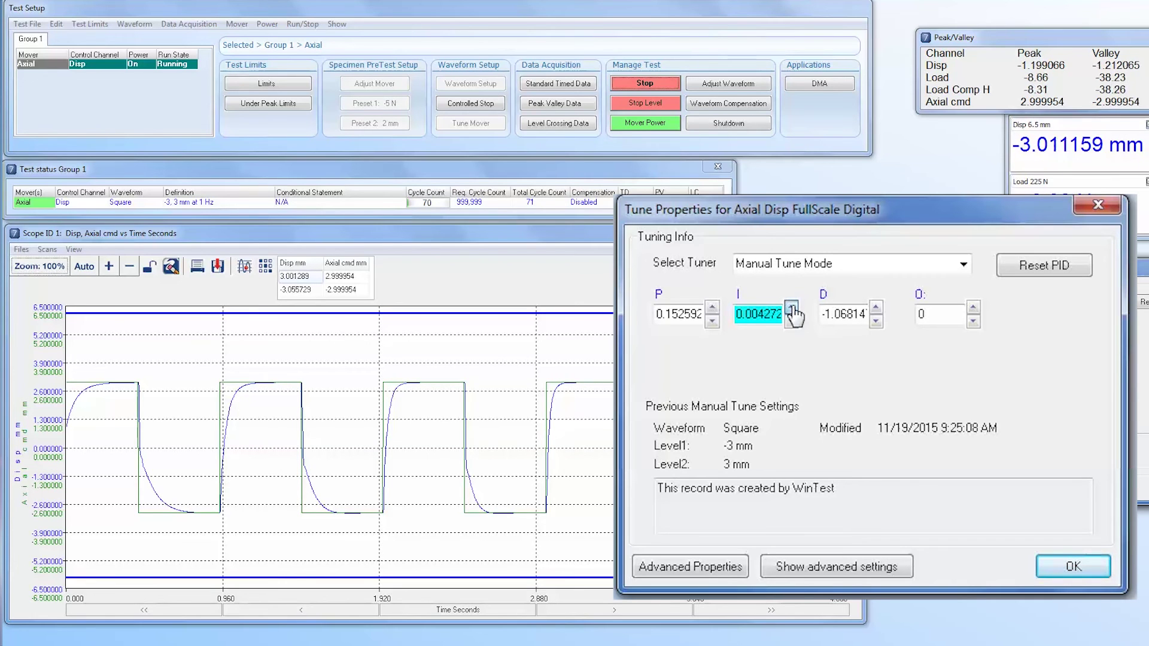
click(792, 308)
click(791, 308)
click(792, 308)
click(791, 308)
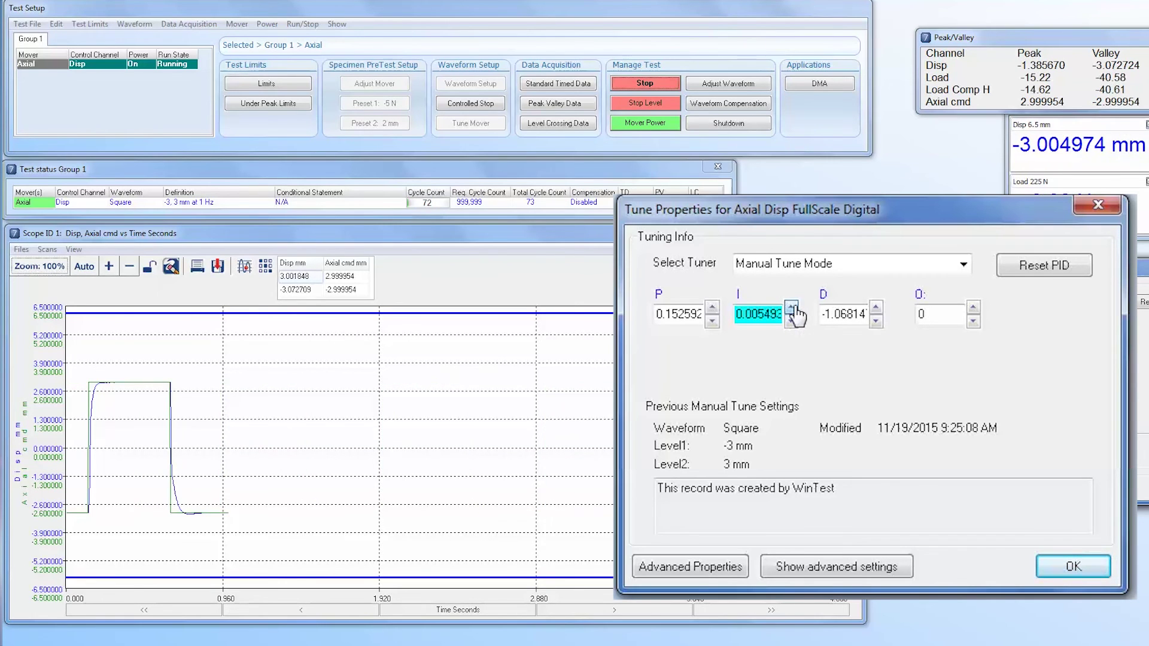
click(792, 308)
click(792, 308)
click(792, 307)
click(791, 307)
click(792, 308)
click(791, 307)
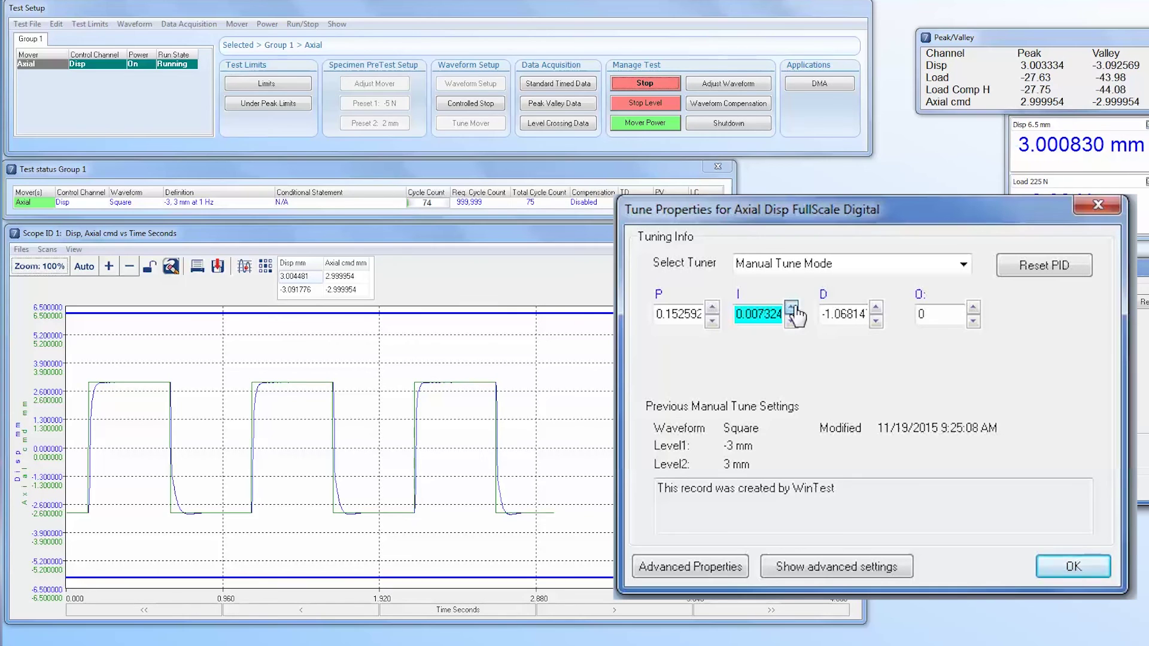
click(792, 308)
click(792, 308)
click(792, 308)
click(792, 308)
click(791, 307)
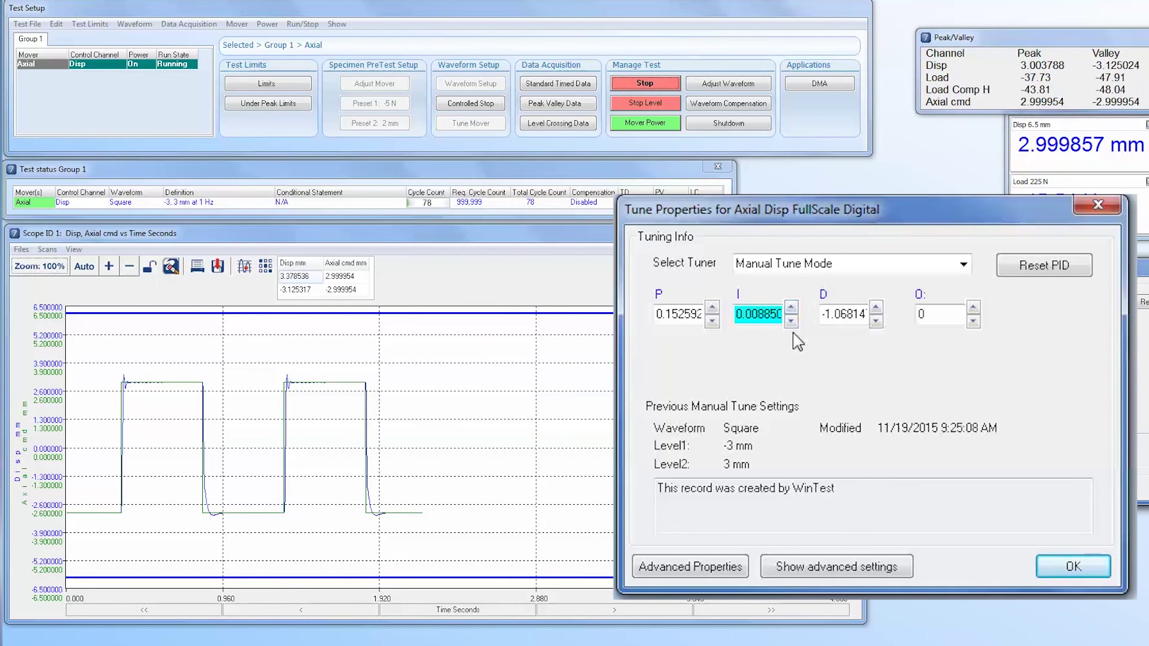
Reduce the I gain in small decrements to 0.006409 to remove the displacement overshoot.
click(791, 321)
click(791, 321)
click(791, 321)
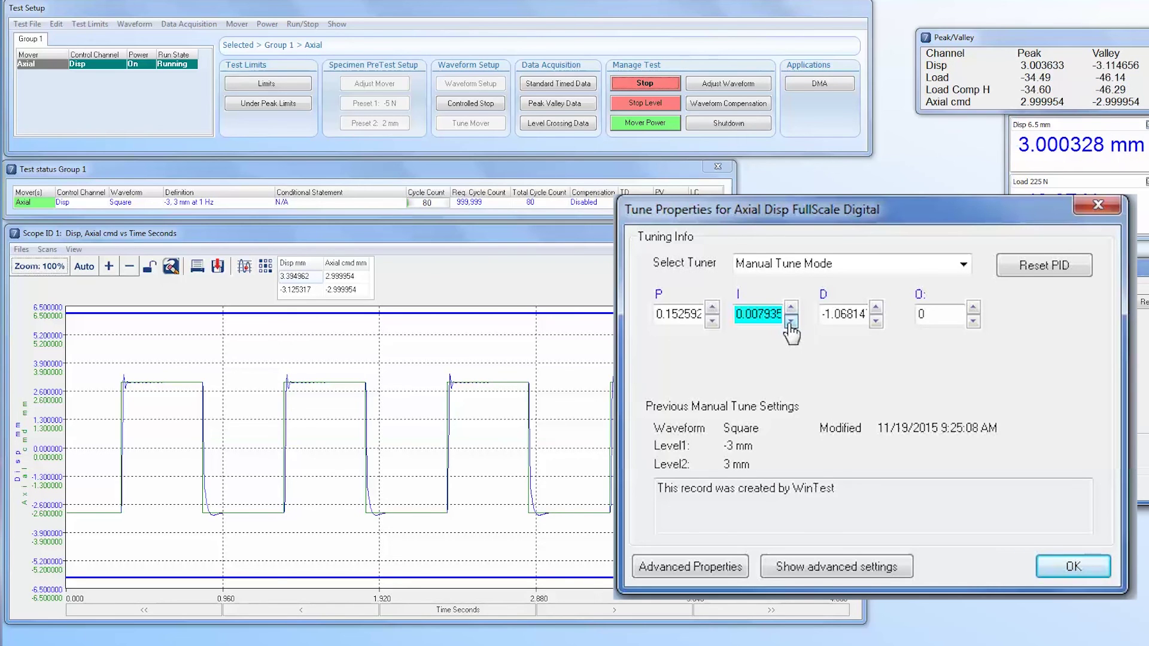
click(792, 321)
click(791, 322)
click(792, 322)
click(792, 321)
click(791, 322)
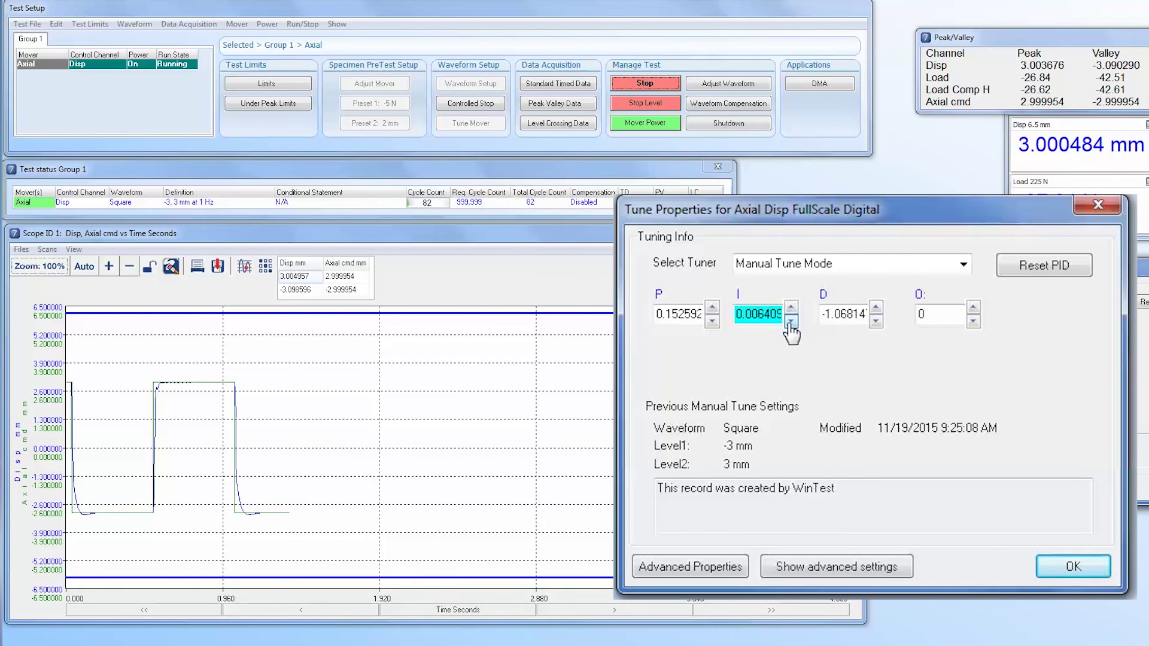